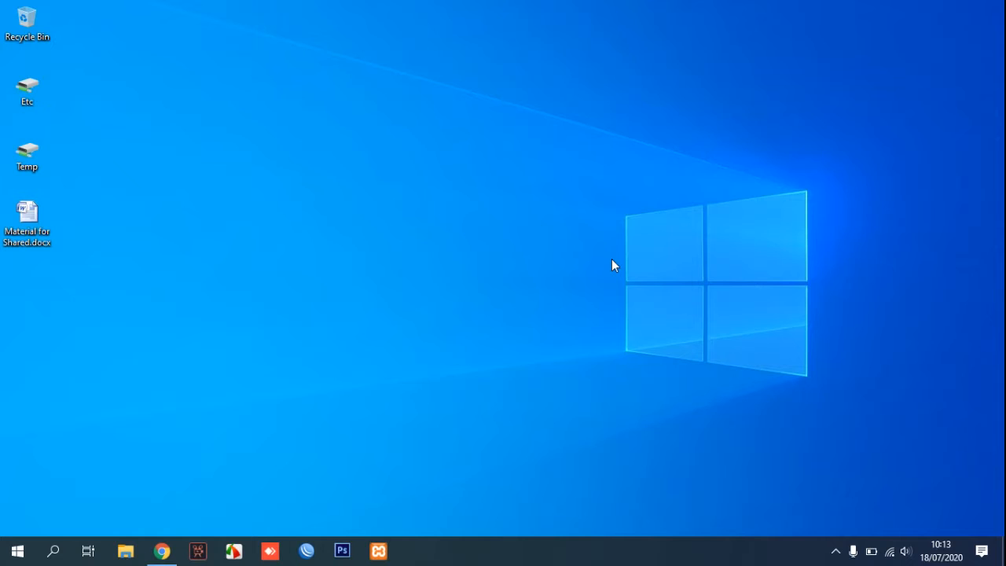
- Switch to Chrome and open SharePoint from the Office 365 home page
left_click(174, 550)
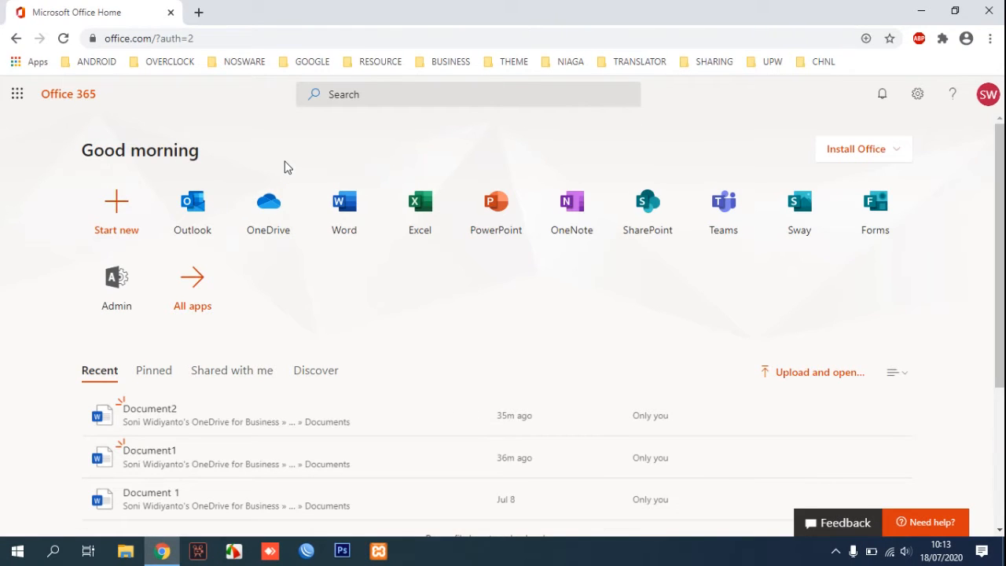
left_click(650, 213)
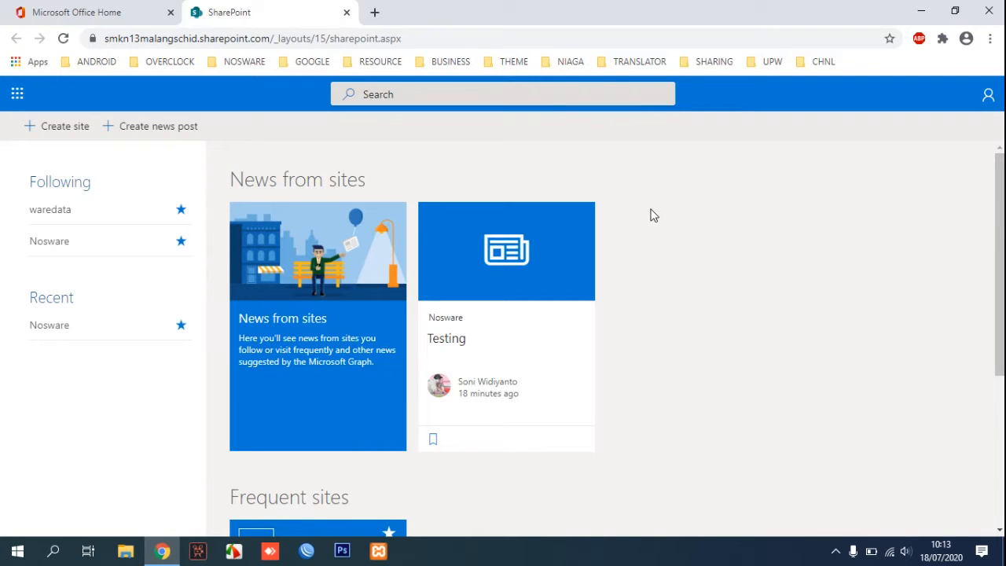
left_click(81, 6)
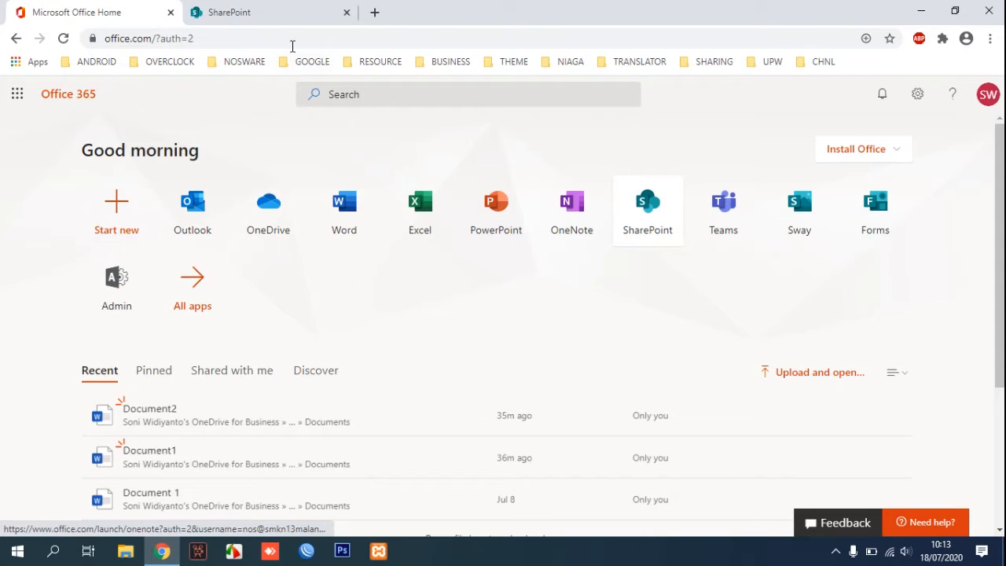
left_click(255, 14)
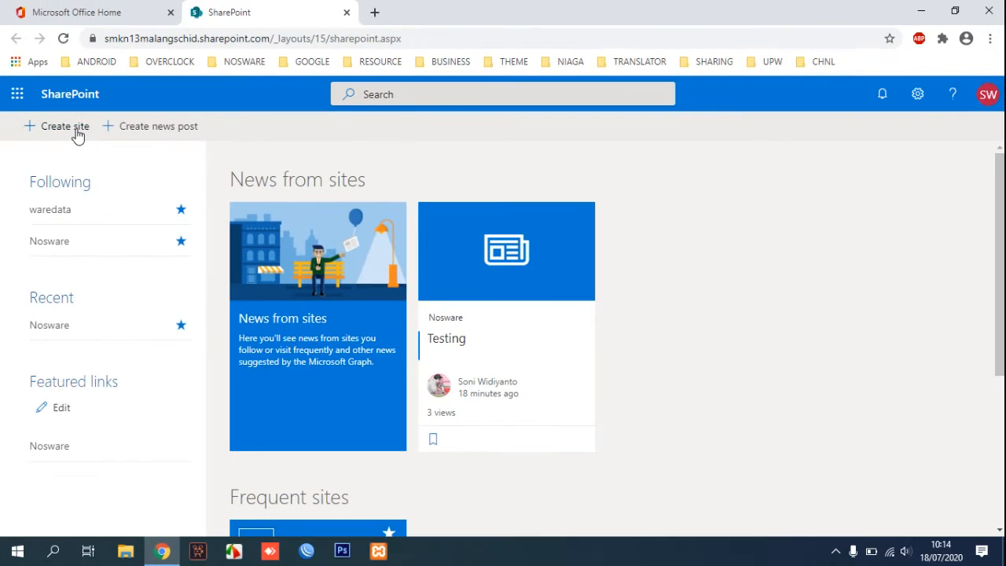
- Start creating a new team site and name it "Nosware Documents"
left_click(76, 132)
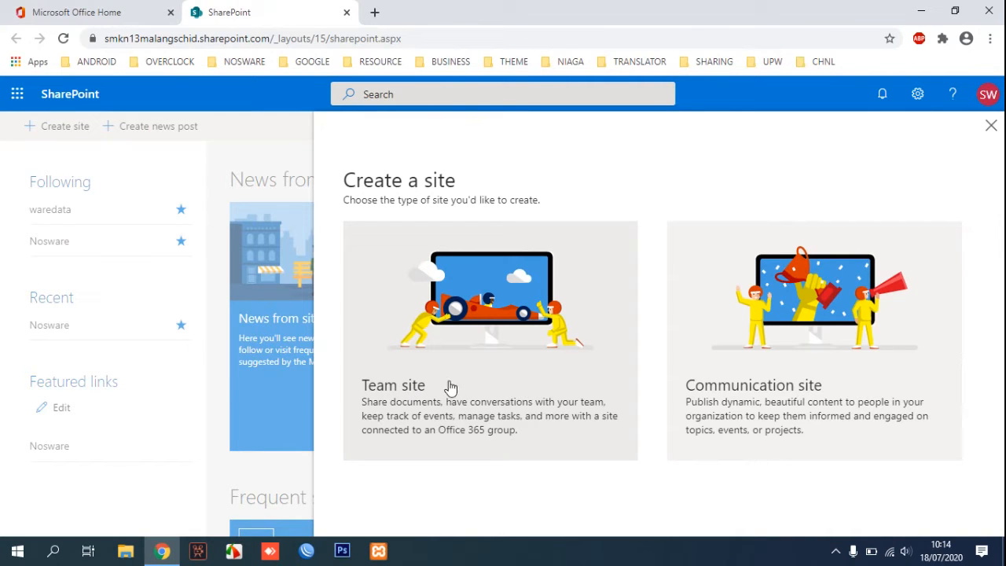
left_click(450, 387)
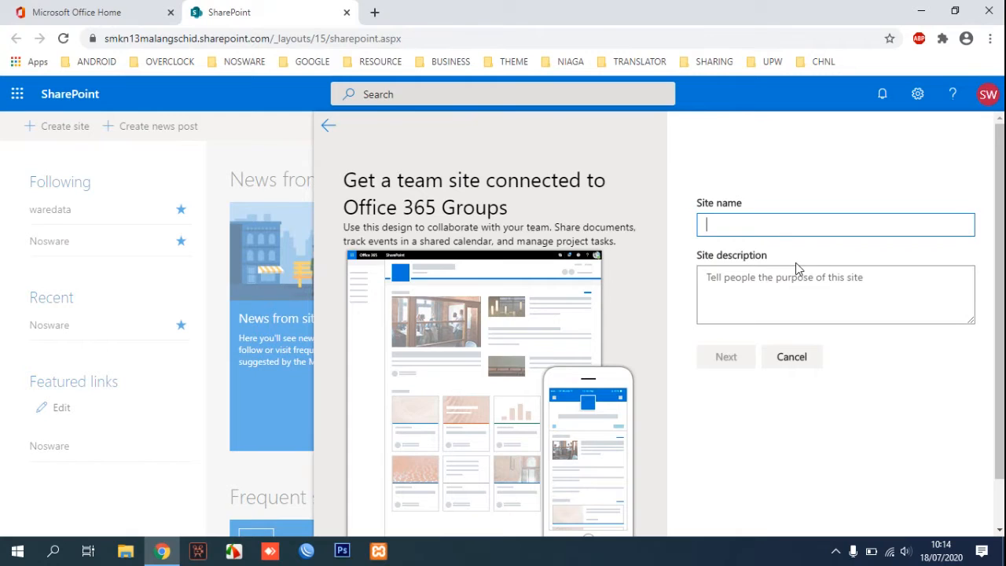
left_click(795, 225)
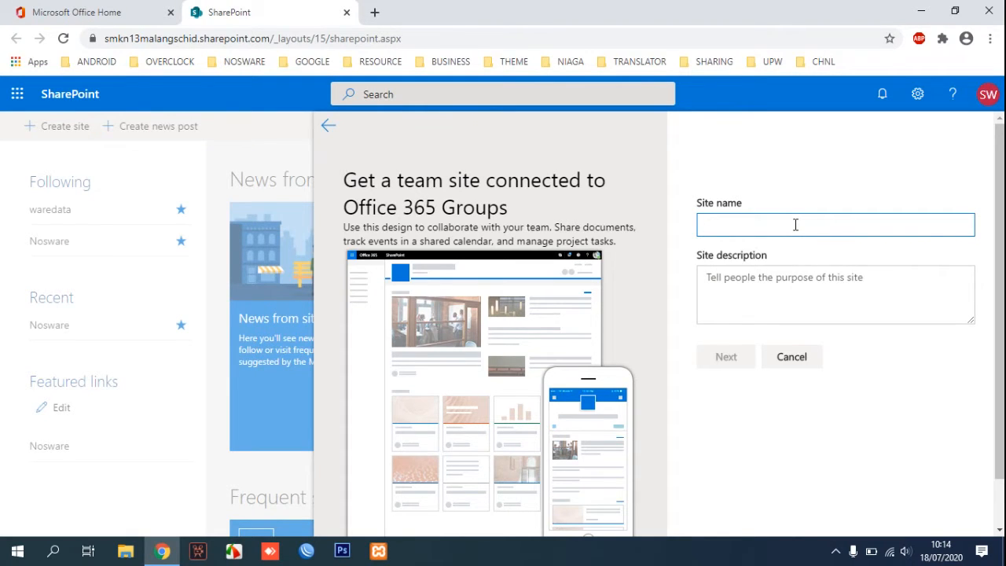
type("Nosware Documents")
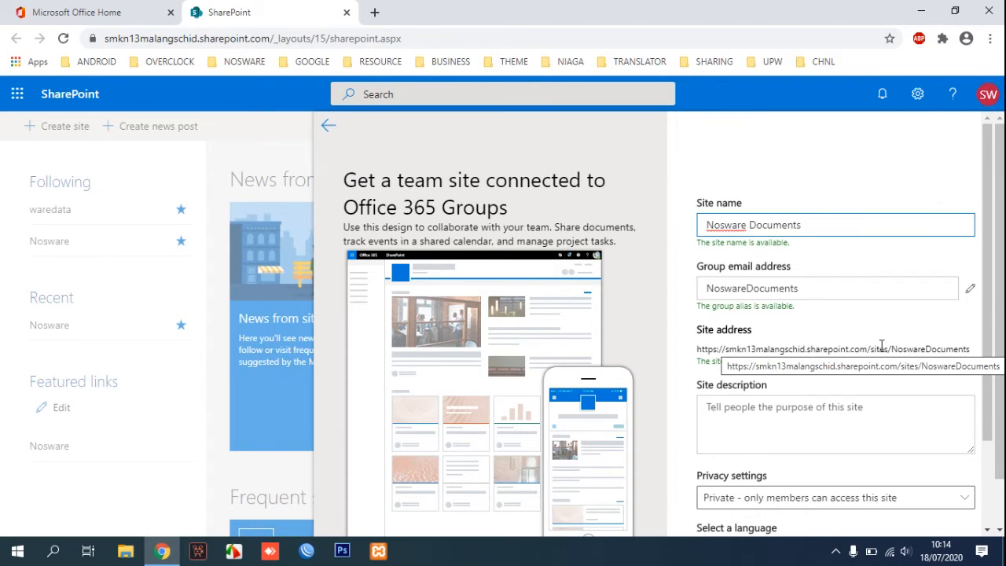
- Set the new site's privacy to "Public - anyone in the organization can access this site"
scroll(956, 351, "down", 1)
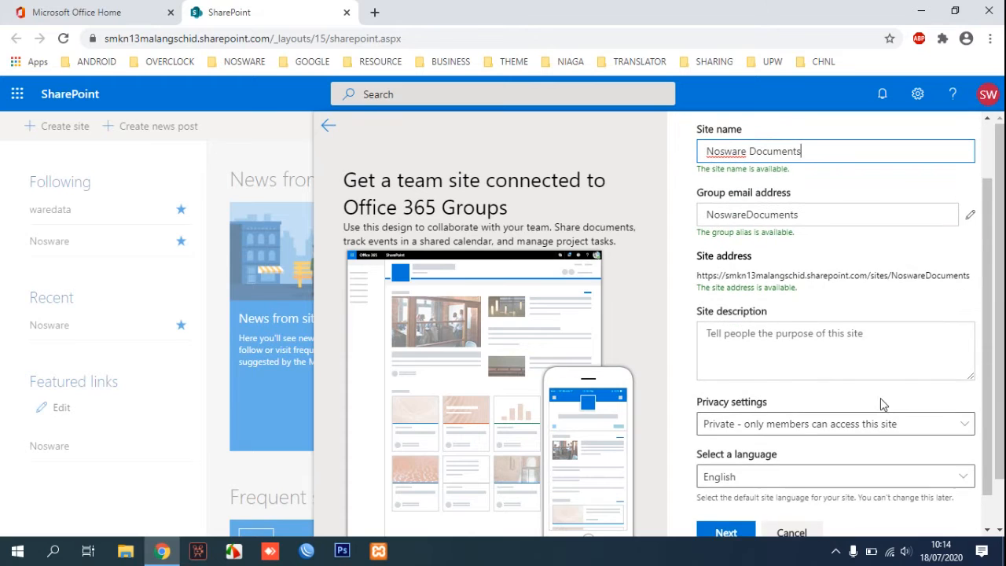
scroll(887, 376, "down", 1)
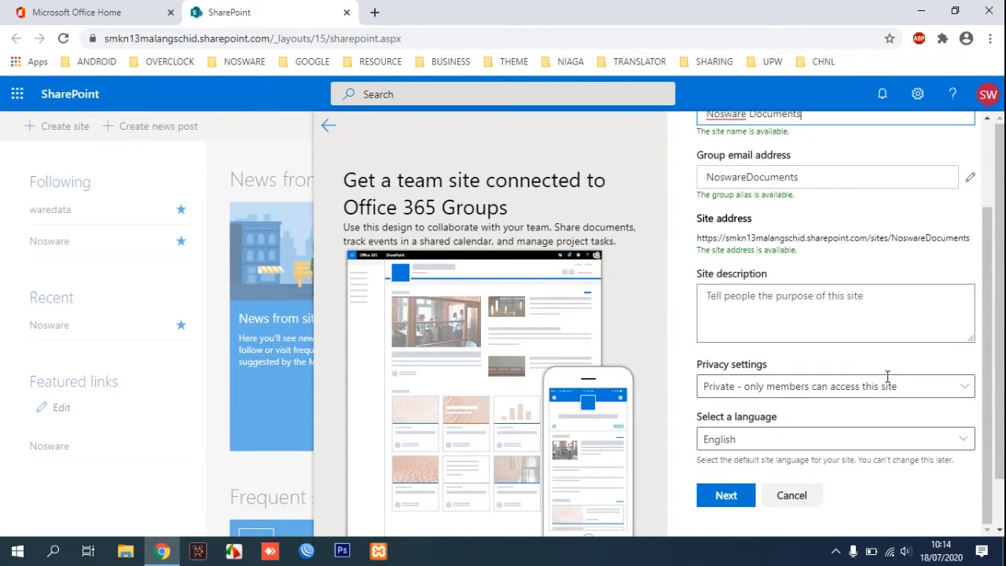
left_click(799, 386)
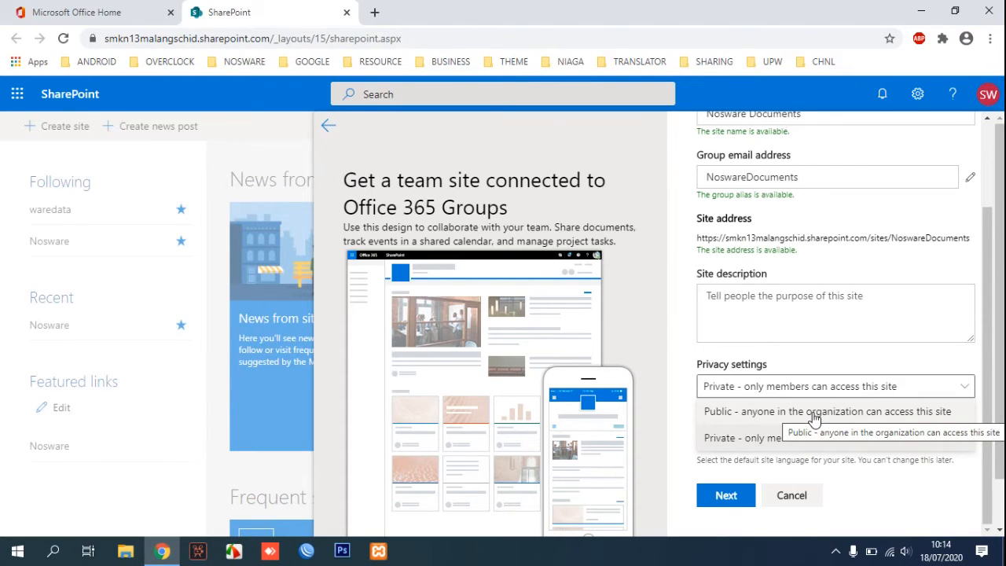
left_click(814, 412)
scroll(817, 404, "down", 2)
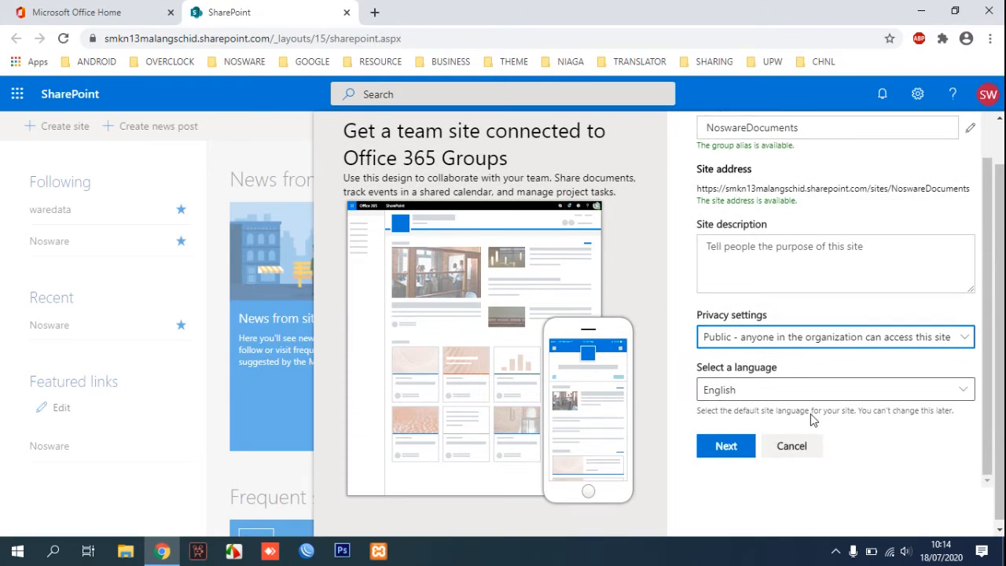
- Submit the site details and finish creating the site without adding any owners or members
left_click(722, 444)
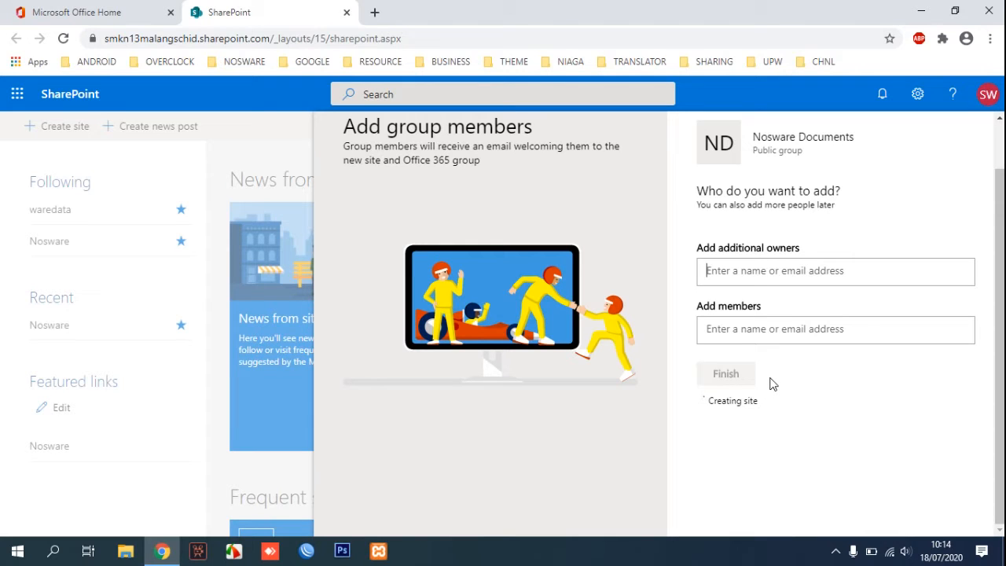
left_click(801, 270)
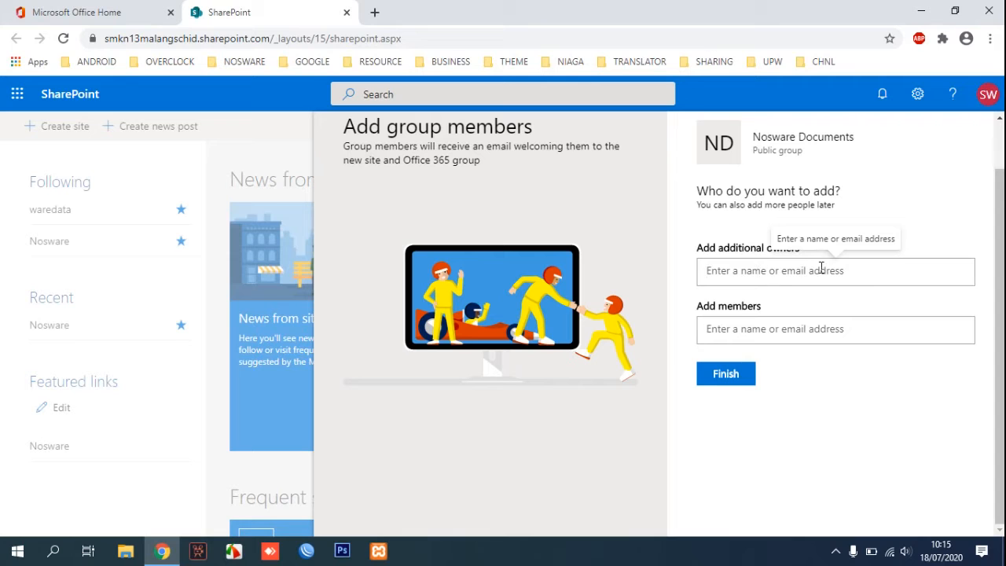
left_click(718, 380)
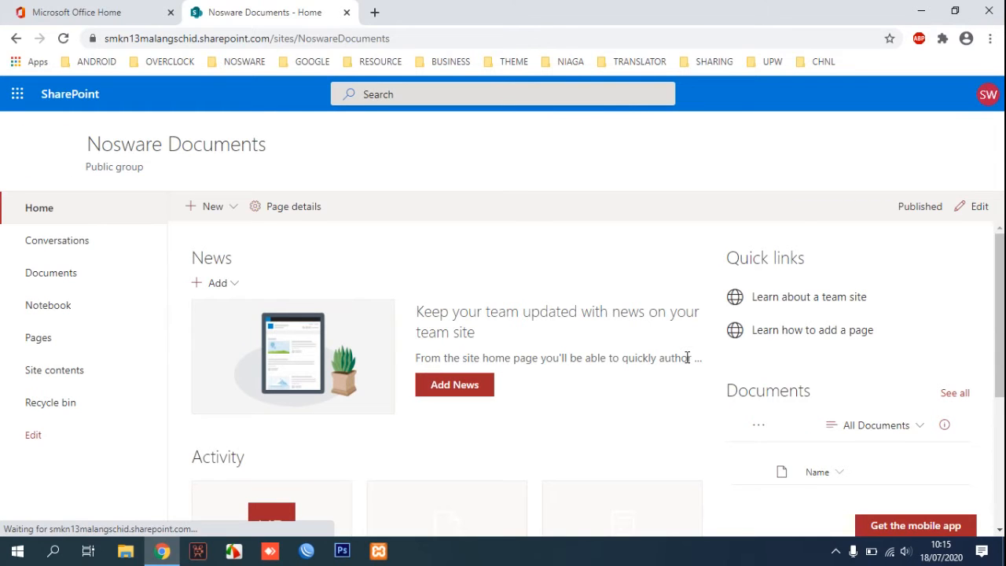
- Upload the file Material for Shared.docx from the desktop to the new site's Documents library
scroll(610, 343, "down", 3)
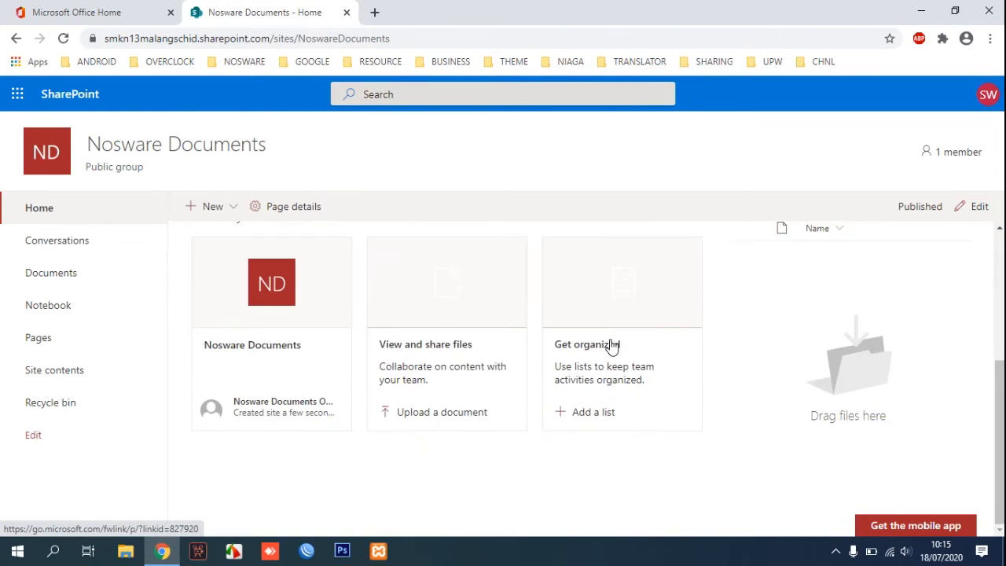
scroll(612, 346, "up", 2)
scroll(611, 346, "up", 2)
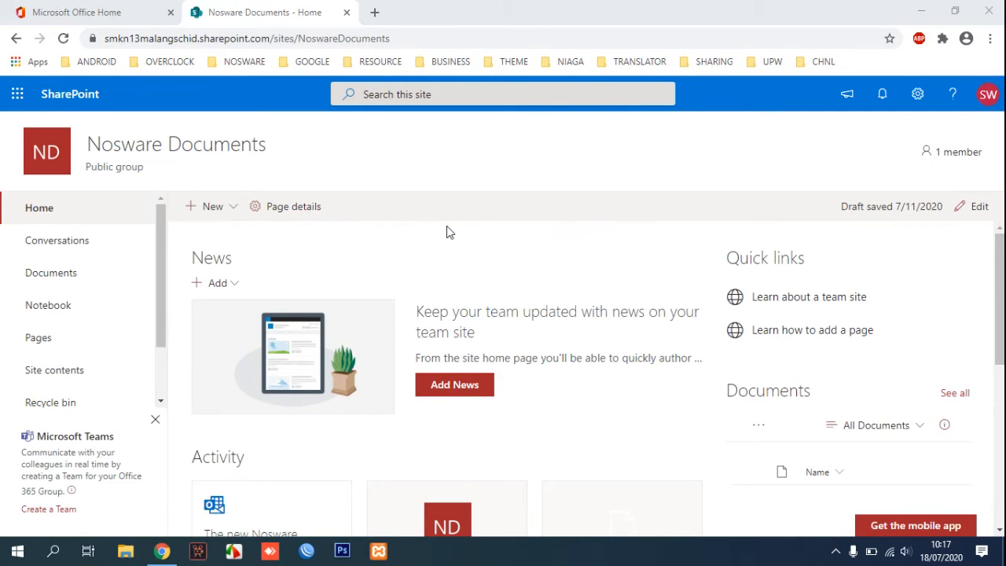
scroll(447, 231, "down", 4)
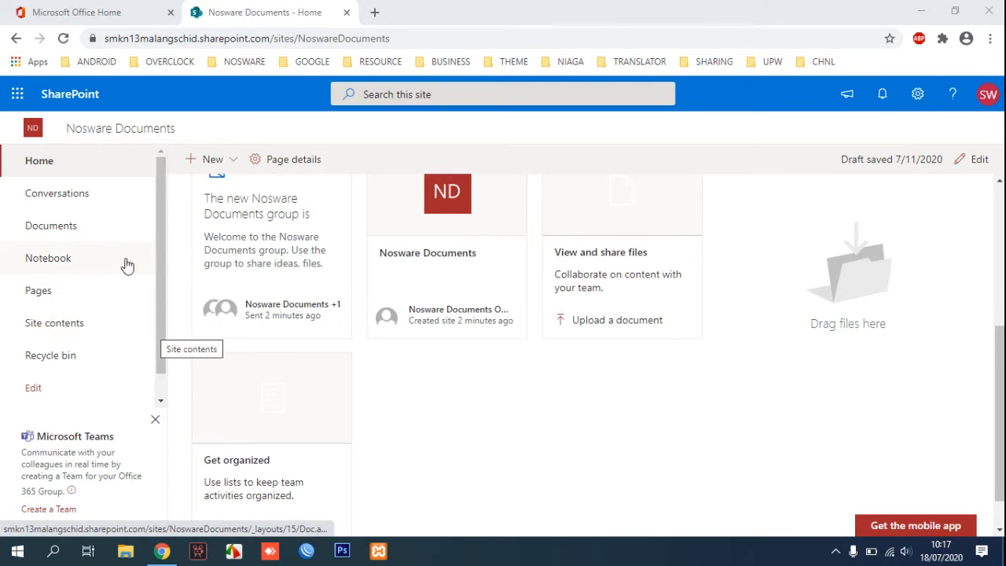
left_click(105, 236)
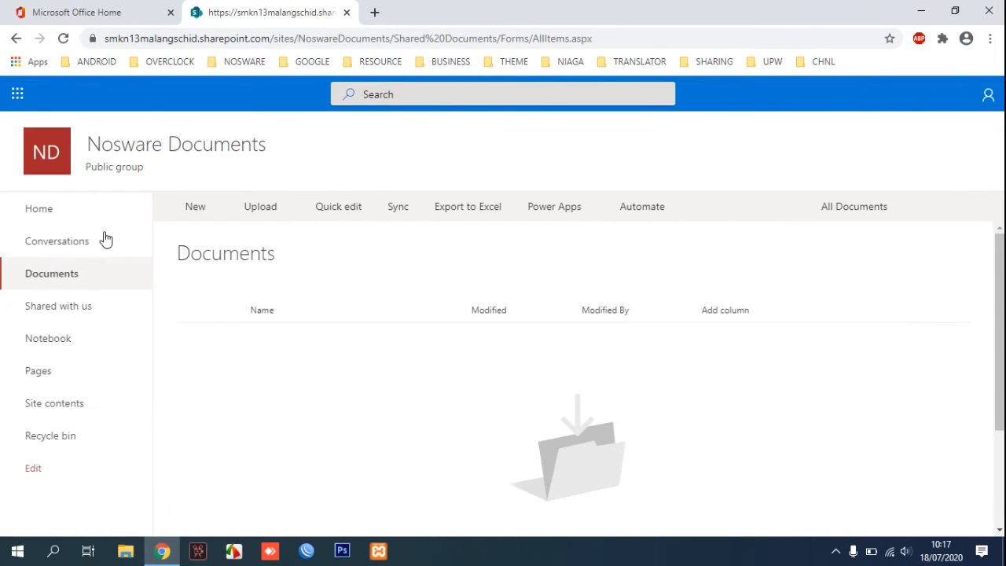
left_click(264, 210)
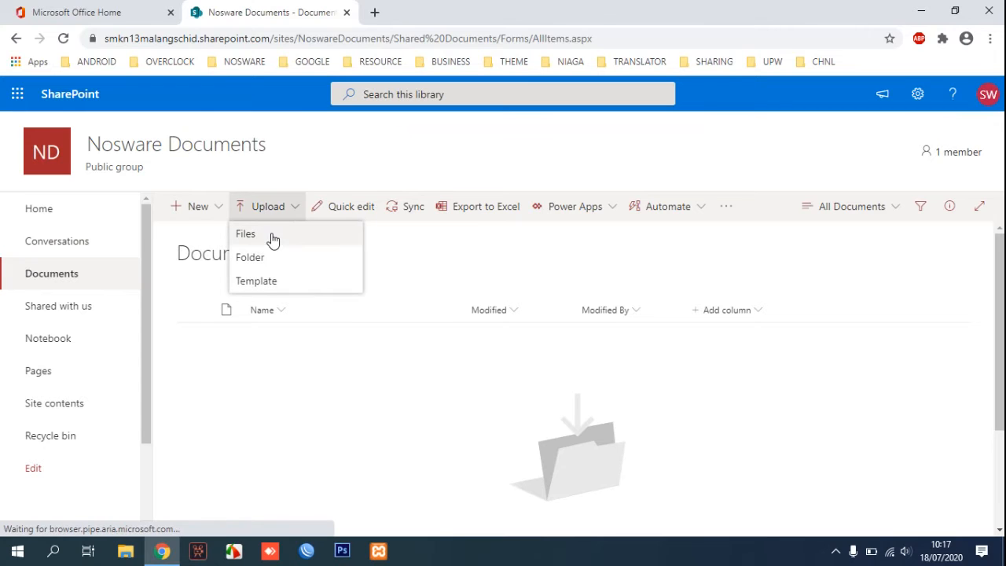
left_click(271, 238)
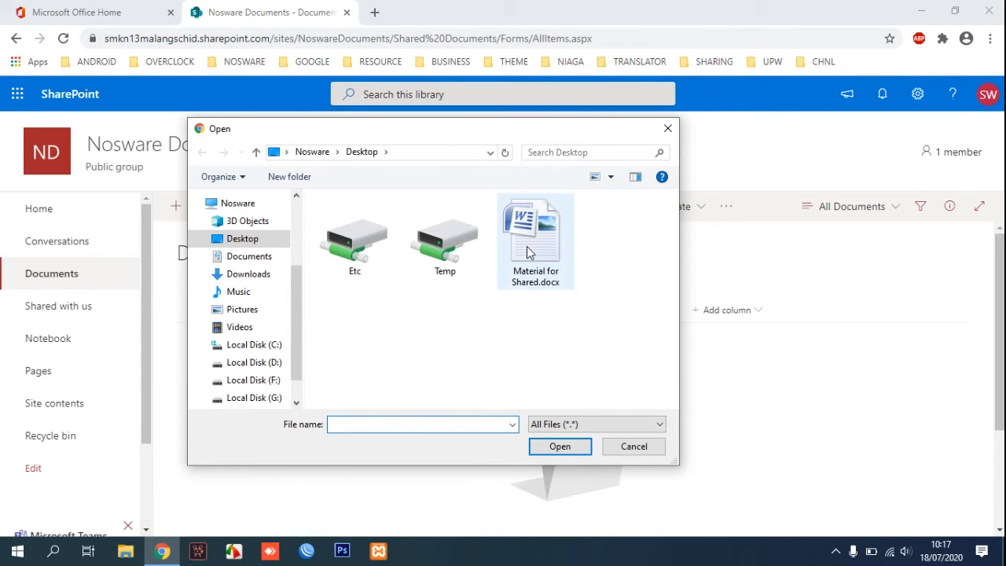
left_click(540, 267)
left_click(579, 445)
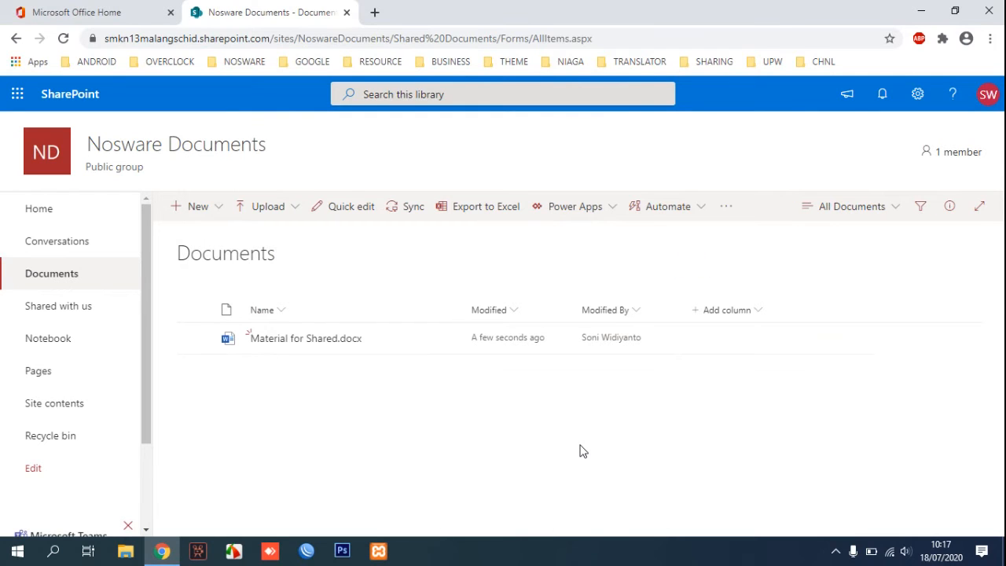
- Return to the site's home page and examine its News, Activity and Documents sections
left_click(78, 219)
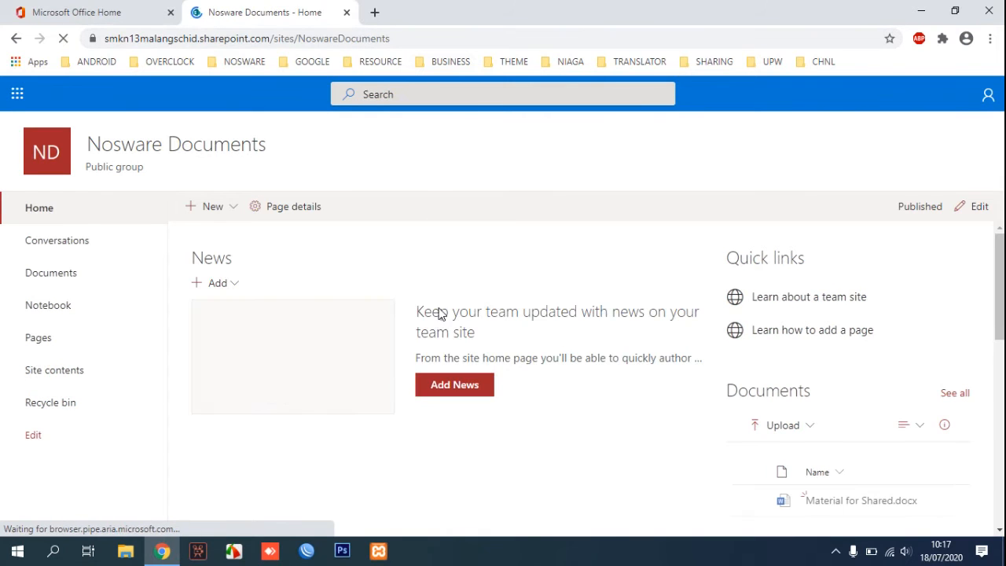
scroll(449, 355, "down", 1)
scroll(451, 358, "down", 4)
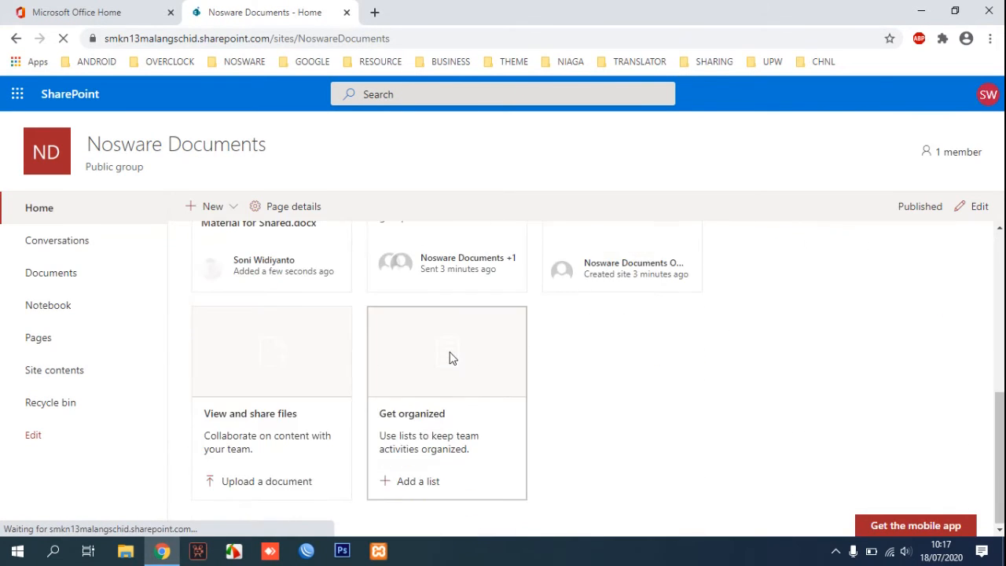
scroll(453, 361, "up", 3)
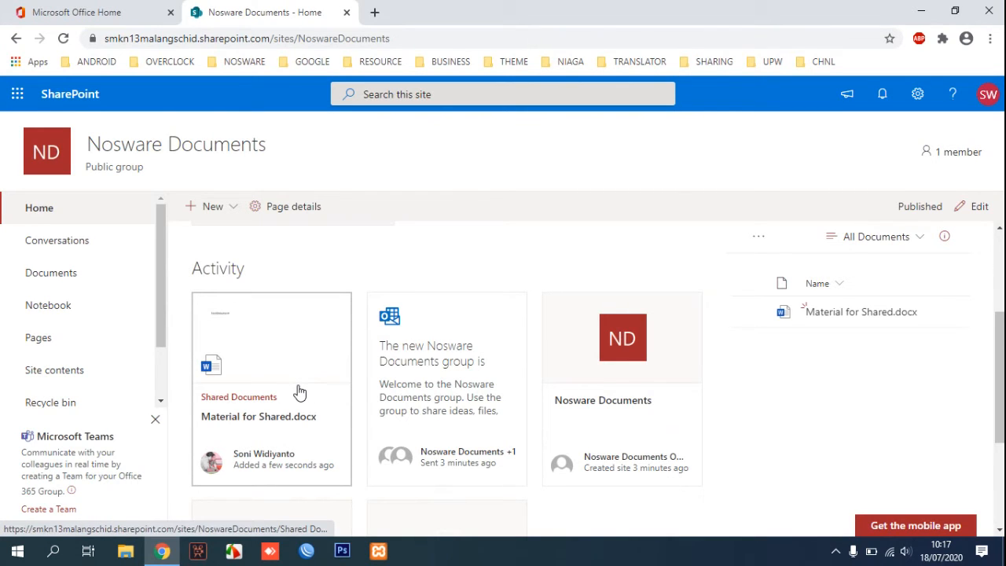
scroll(298, 392, "down", 3)
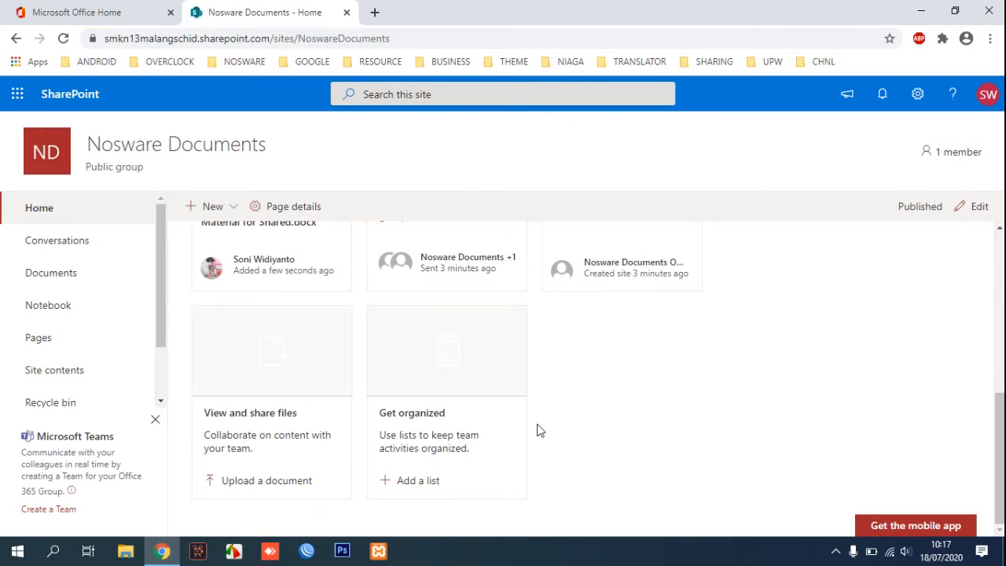
scroll(538, 430, "up", 2)
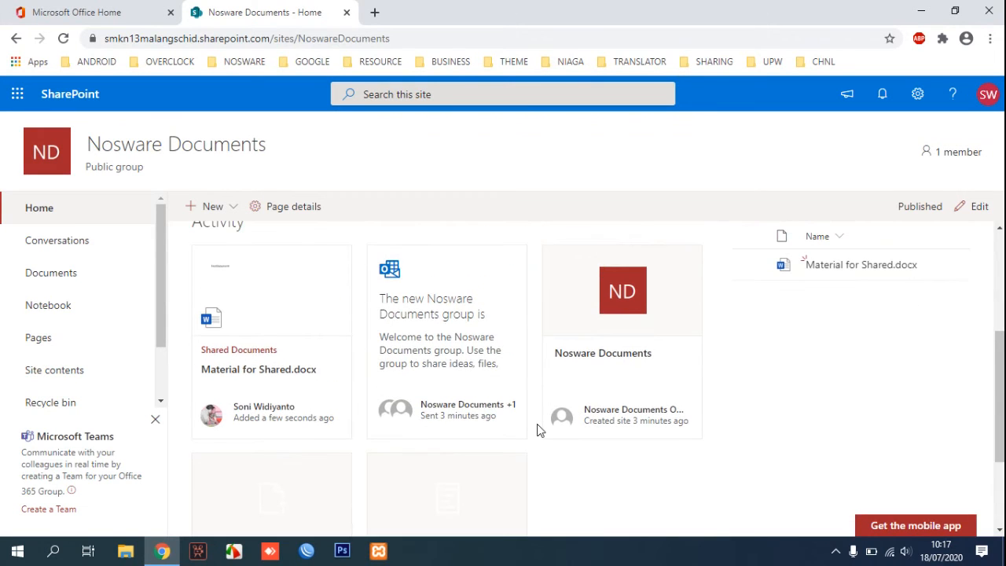
scroll(538, 430, "up", 3)
scroll(521, 359, "up", 1)
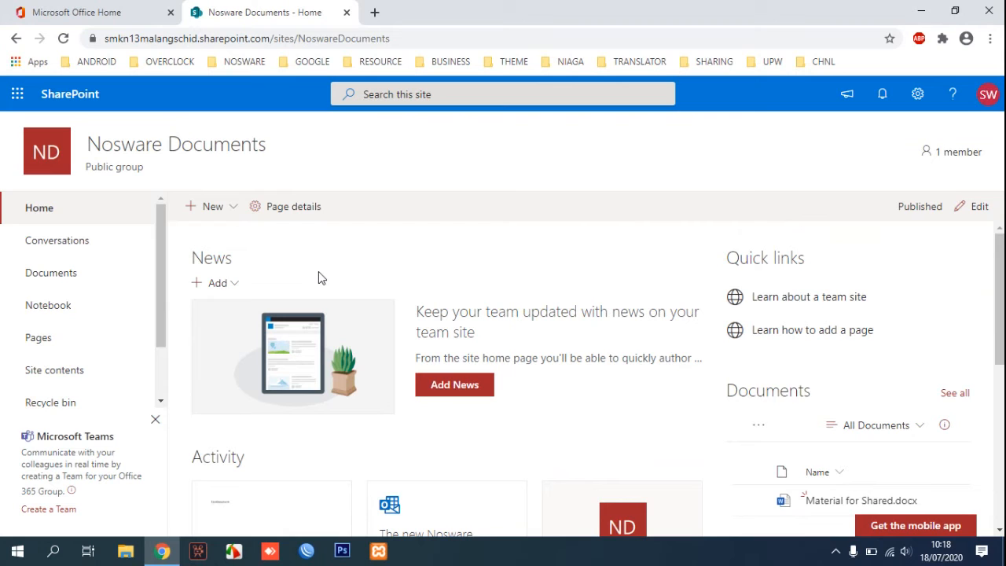
- Put the site's home page in edit mode and open the News web part's settings to review its layout, filter and organize options
left_click(975, 206)
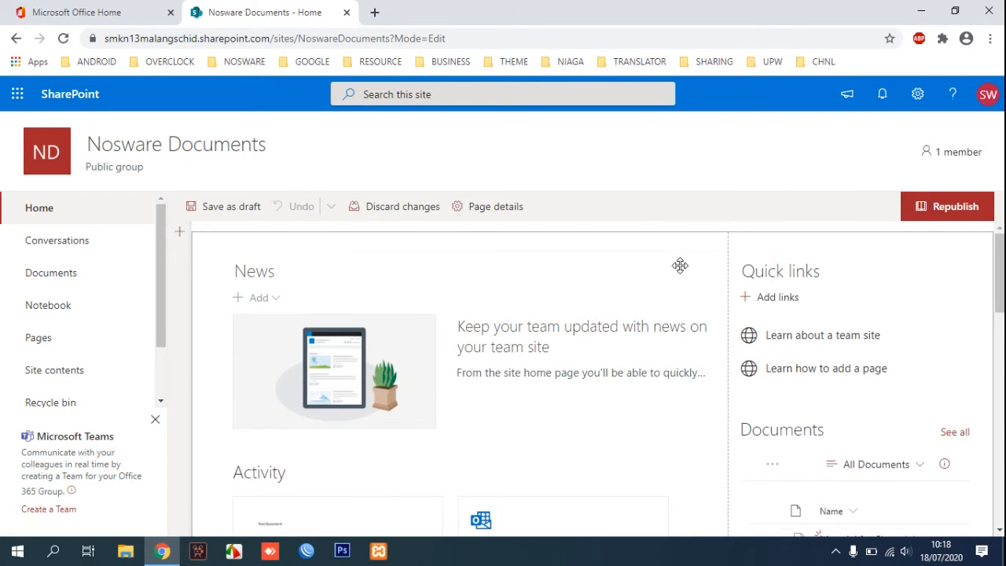
left_click(512, 329)
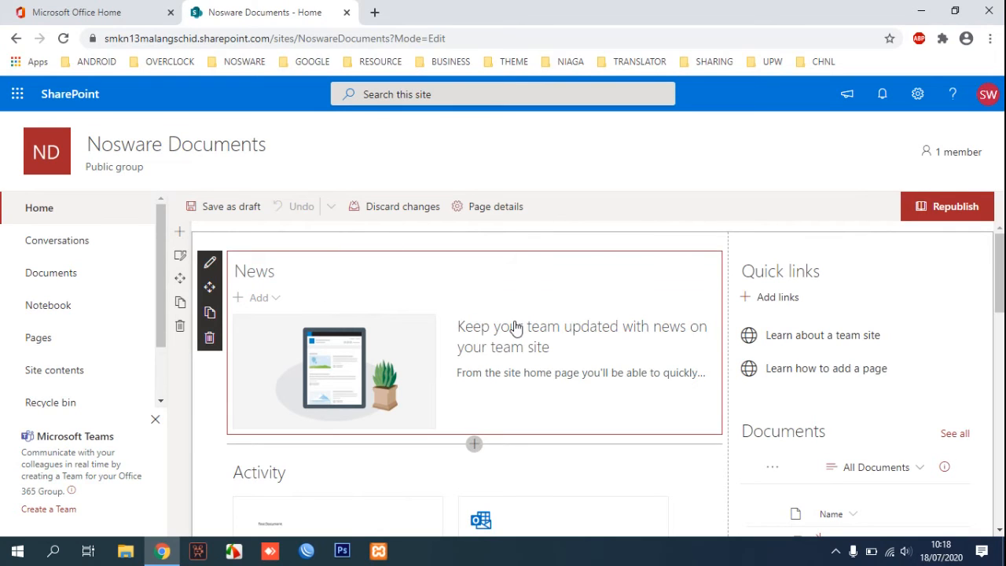
left_click(515, 334)
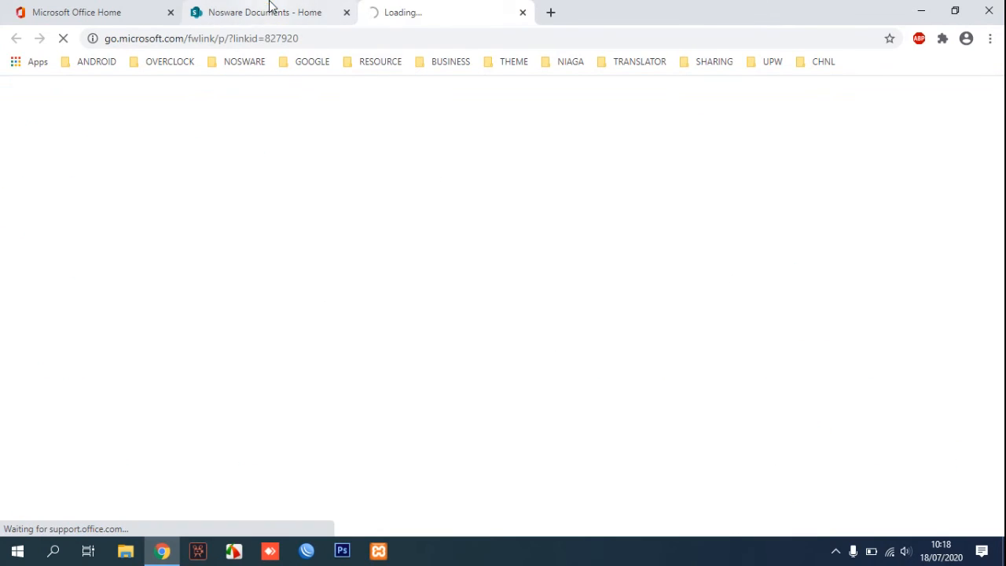
left_click(269, 8)
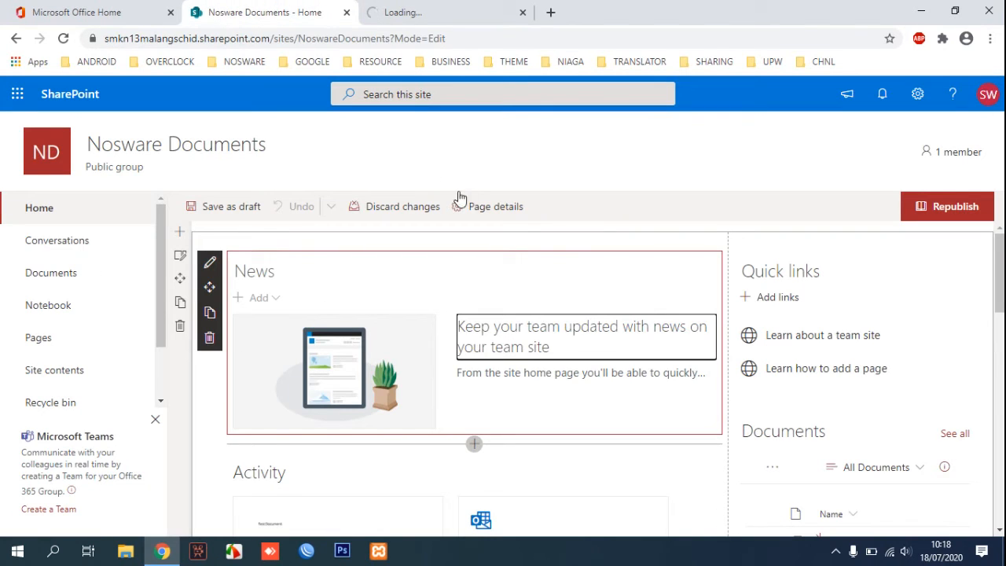
left_click(209, 262)
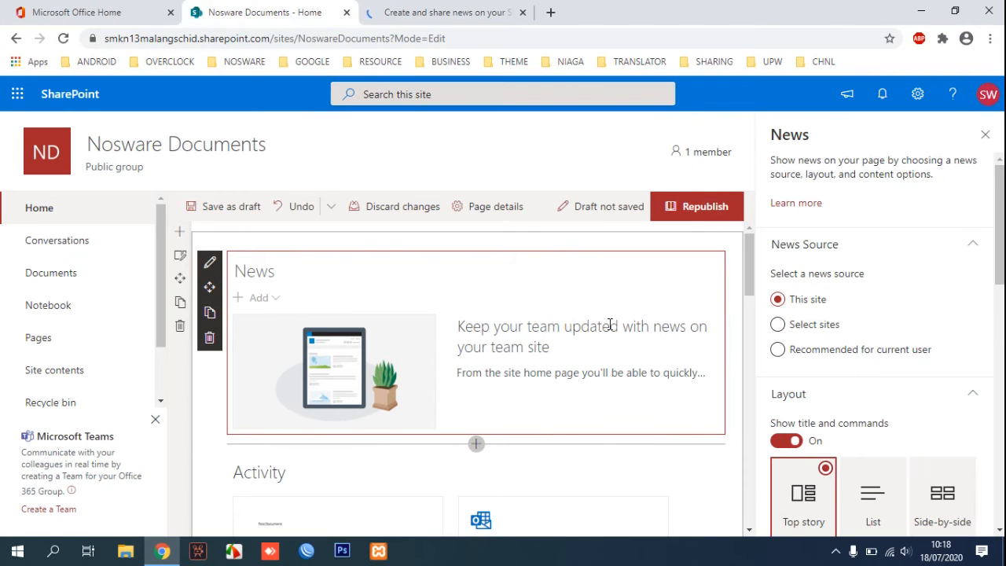
scroll(805, 297, "down", 8)
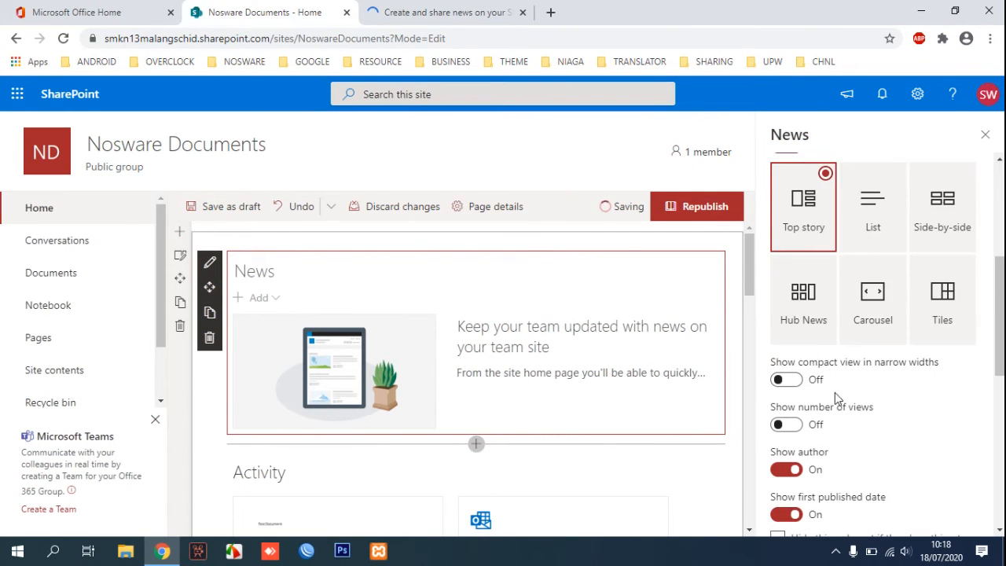
scroll(851, 419, "down", 3)
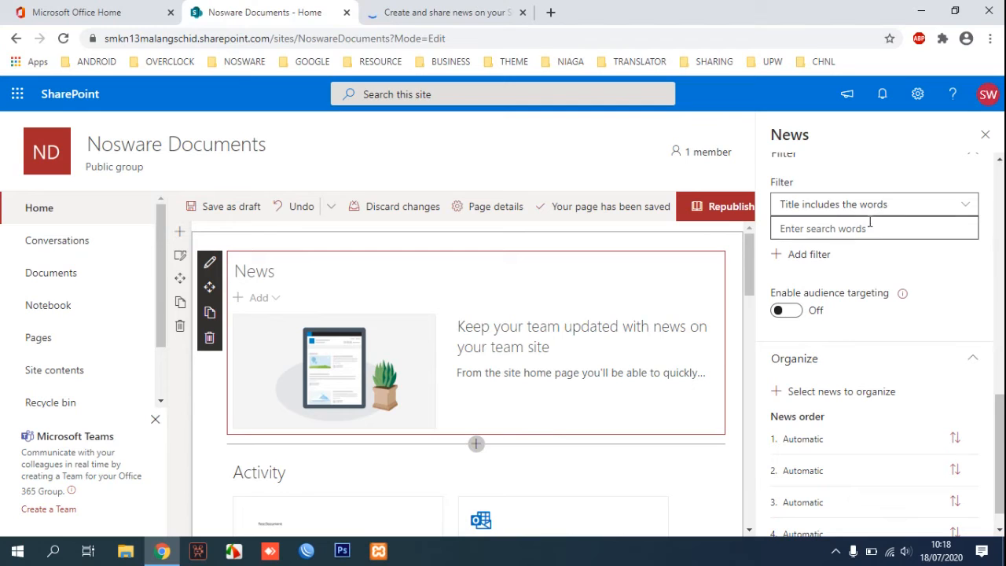
- Insert an Image web part below the News web part without choosing an image, and undo the insertion
scroll(855, 276, "down", 1)
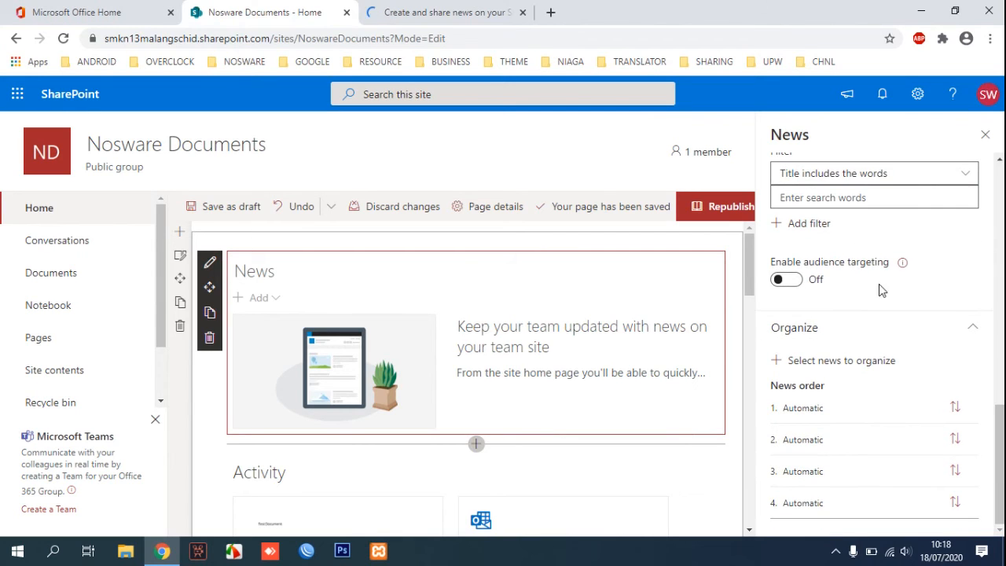
scroll(766, 315, "up", 1)
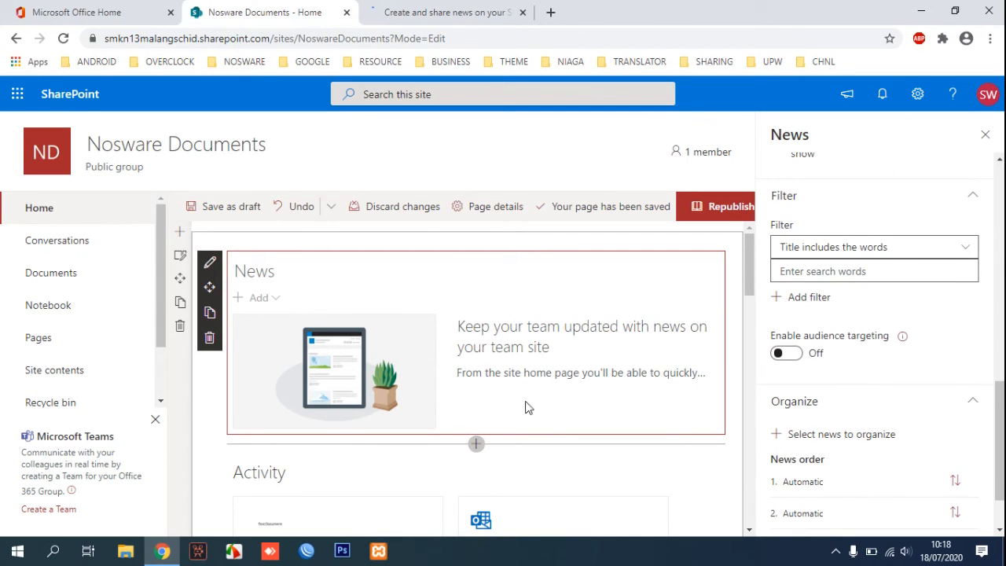
left_click(477, 442)
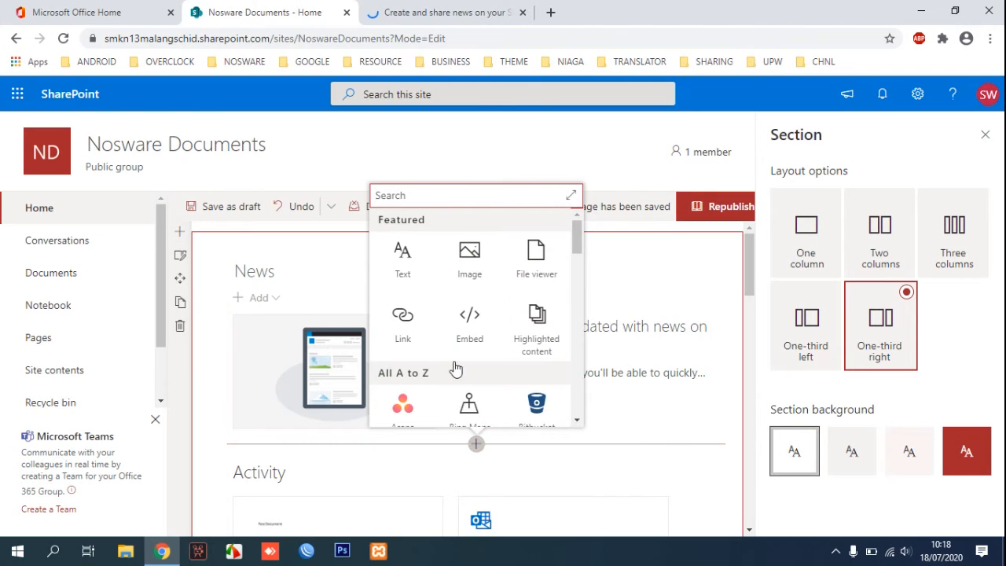
left_click(468, 267)
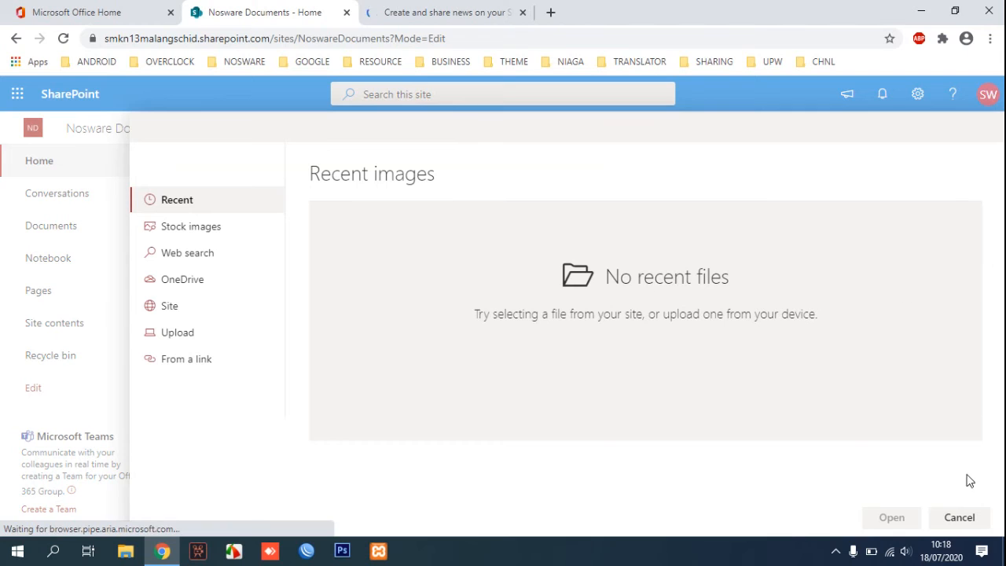
left_click(959, 516)
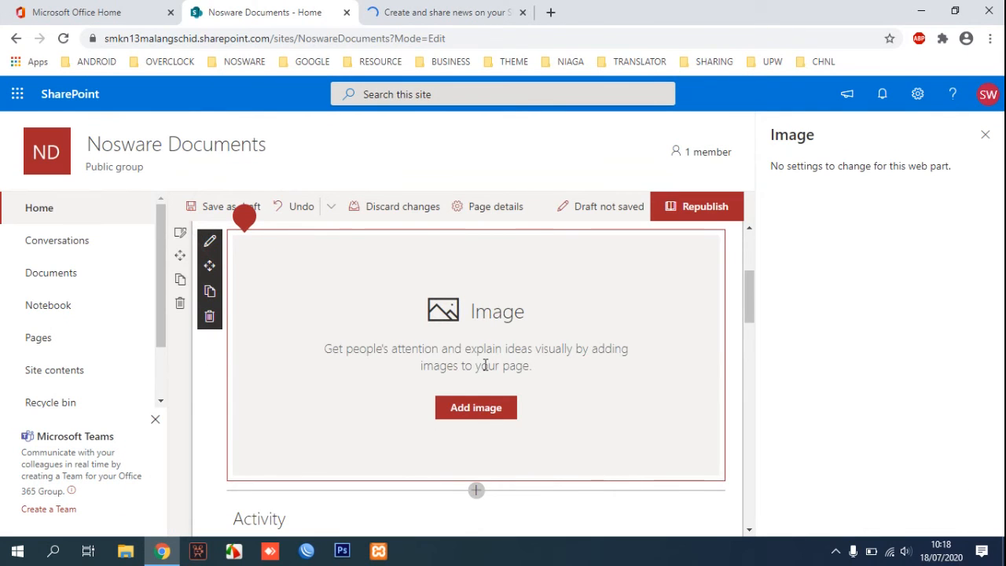
scroll(483, 366, "up", 1)
scroll(560, 287, "up", 2)
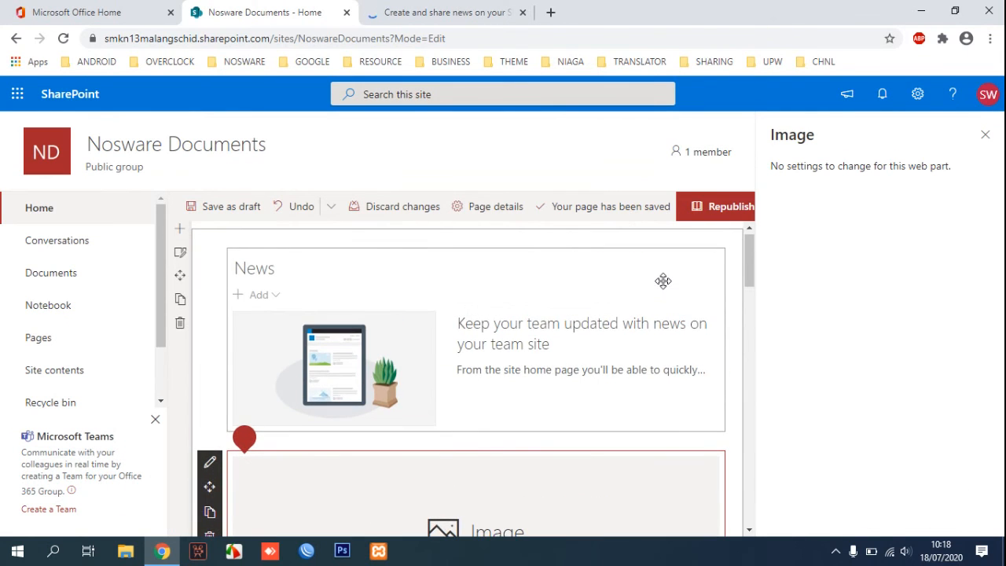
left_click(309, 216)
left_click(309, 213)
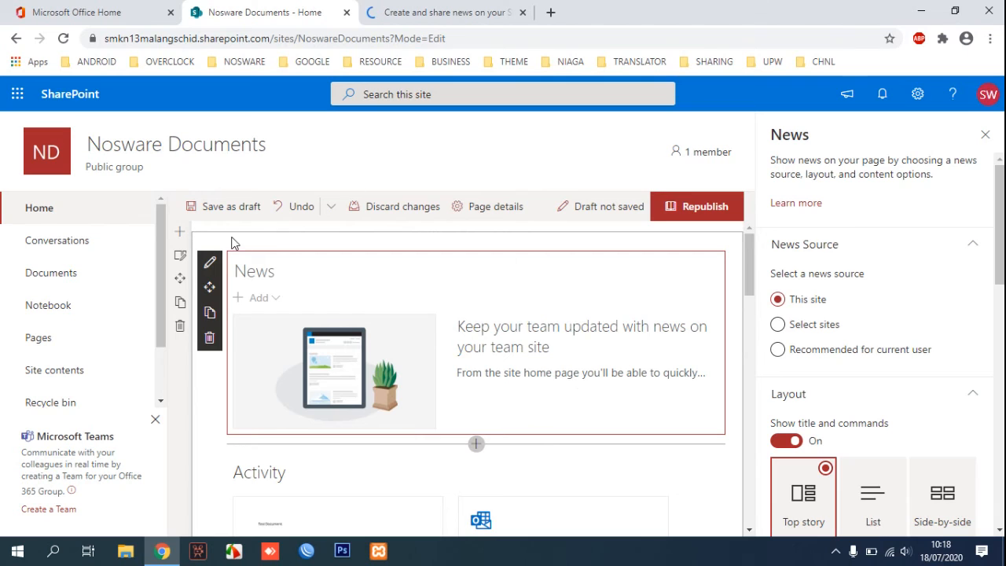
- Copy the site's address without the ?Mode=Edit part and load it in the browser tab that holds the news help page
left_click_drag(390, 40, 107, 38)
right_click(184, 43)
left_click(213, 124)
left_click(428, 13)
right_click(384, 40)
left_click(472, 154)
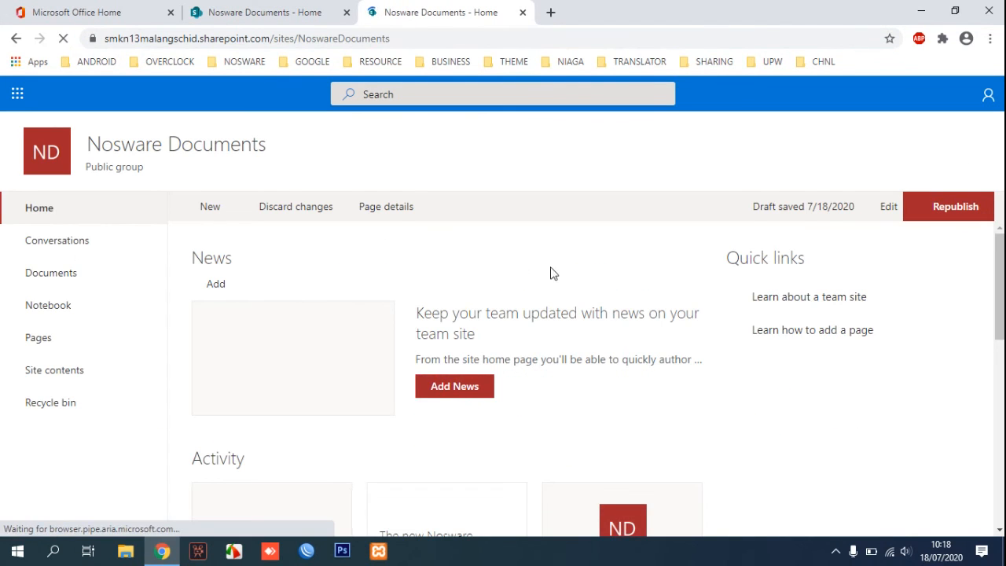
- Examine the saved draft of the home page, covering its News, Activity, Quick links and Documents sections
scroll(655, 366, "down", 2)
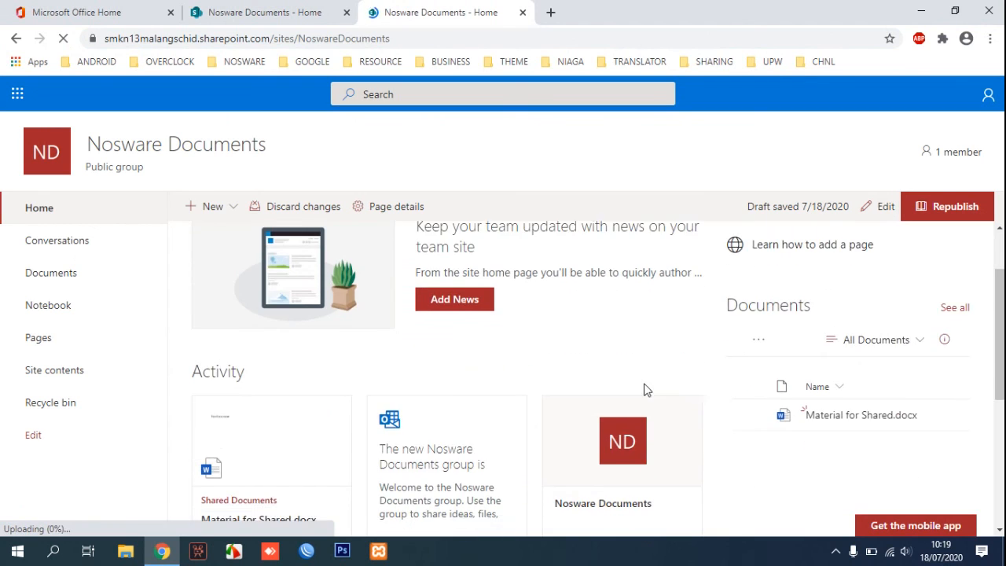
scroll(617, 407, "down", 3)
scroll(619, 404, "down", 3)
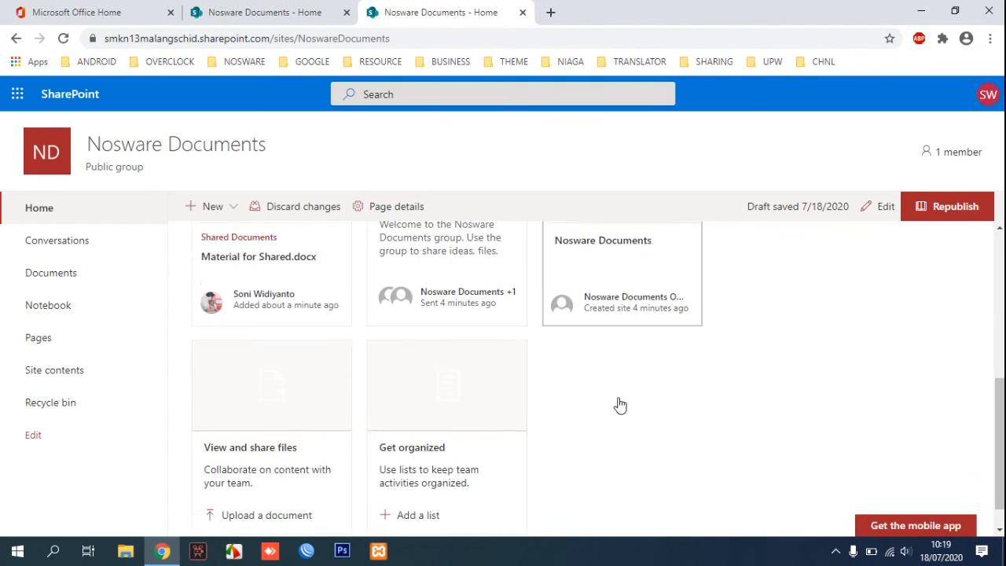
scroll(617, 404, "up", 4)
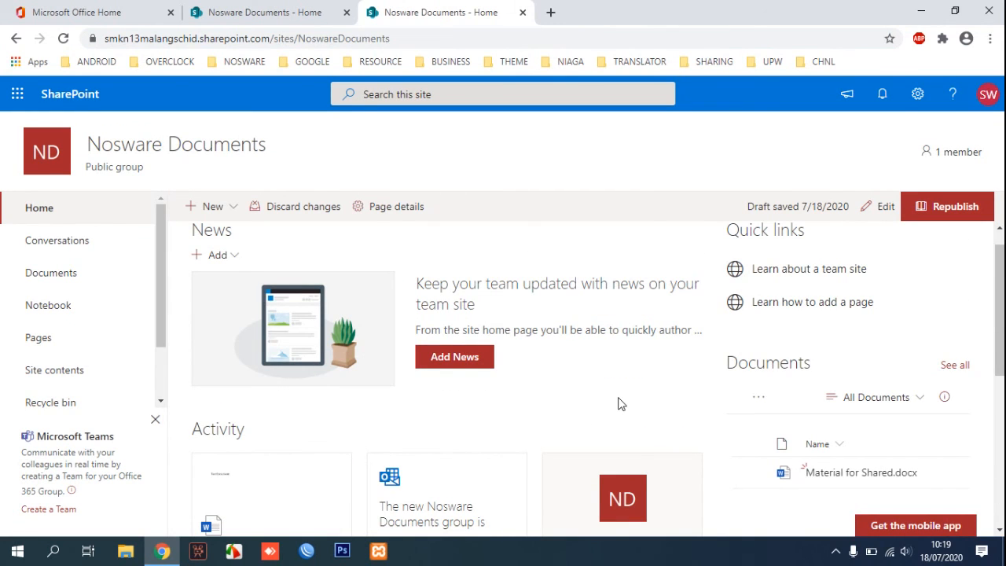
scroll(620, 403, "down", 3)
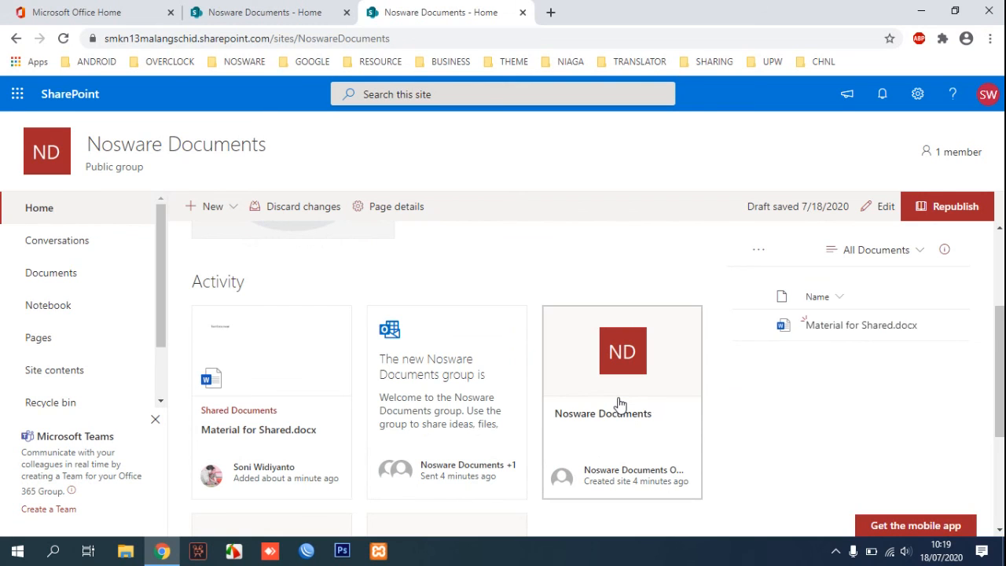
scroll(620, 403, "down", 2)
scroll(620, 403, "up", 3)
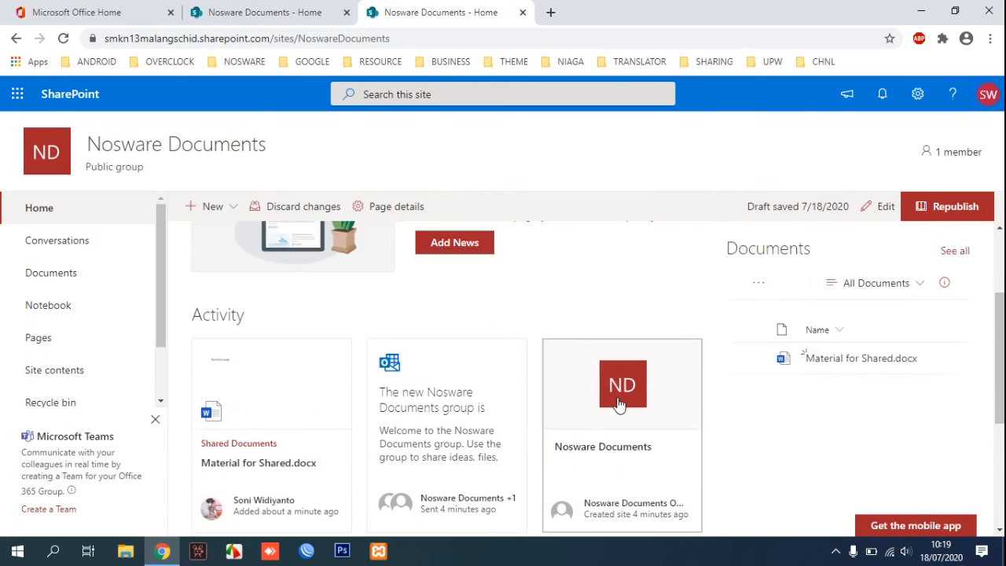
scroll(620, 403, "up", 2)
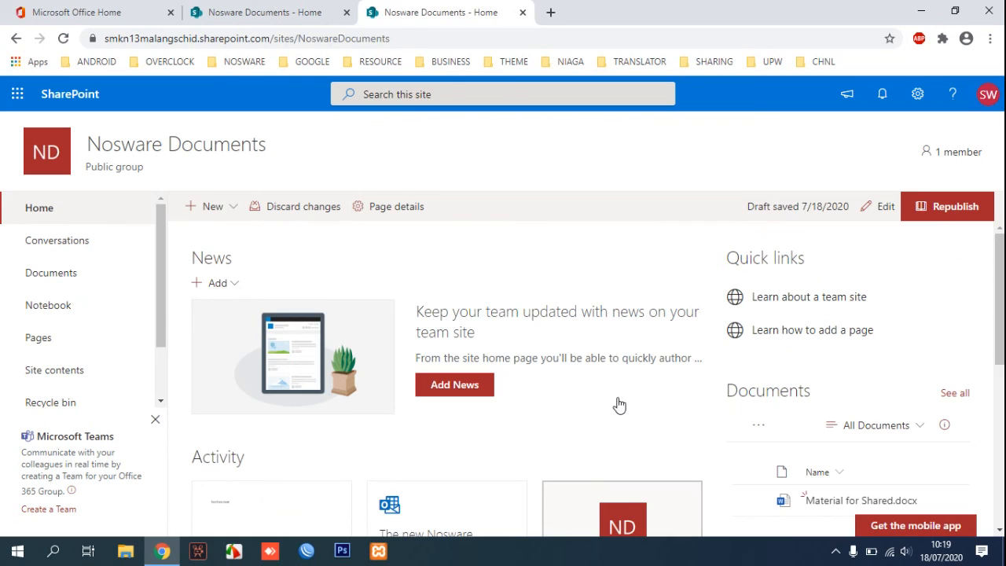